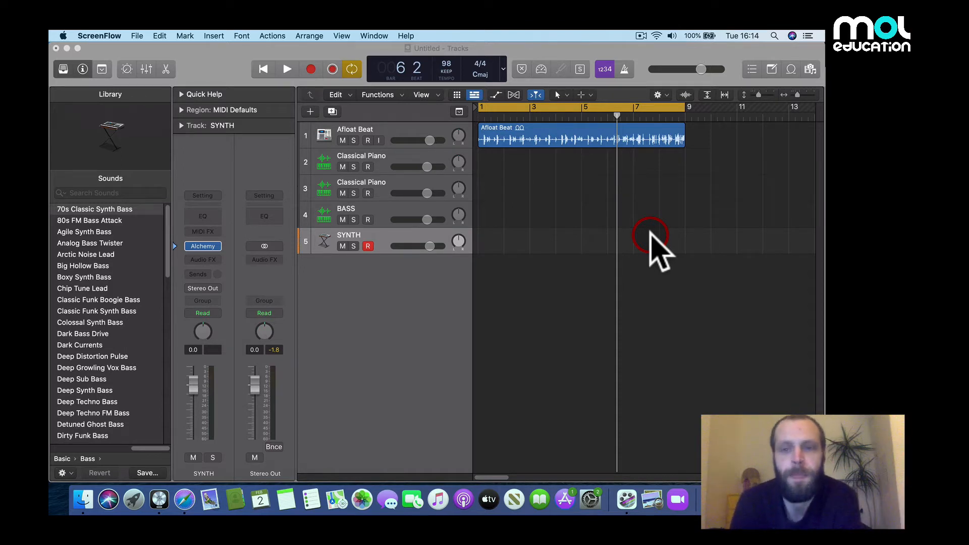
Play the Afloat Beat drum region from bar 1 for a couple of bars, stop, and return to the start.
{"action": "left_click", "coordinate": [717, 151]}
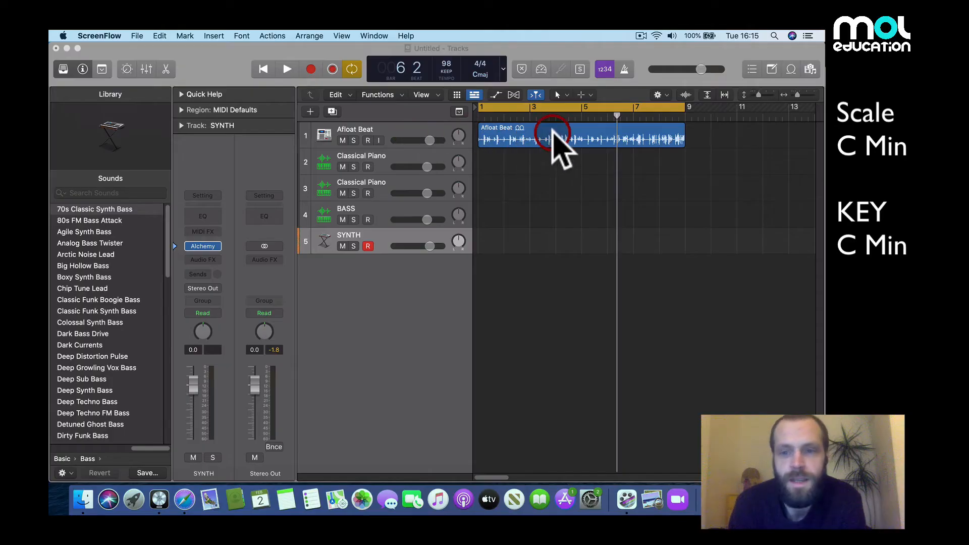
{"action": "left_click", "coordinate": [727, 136]}
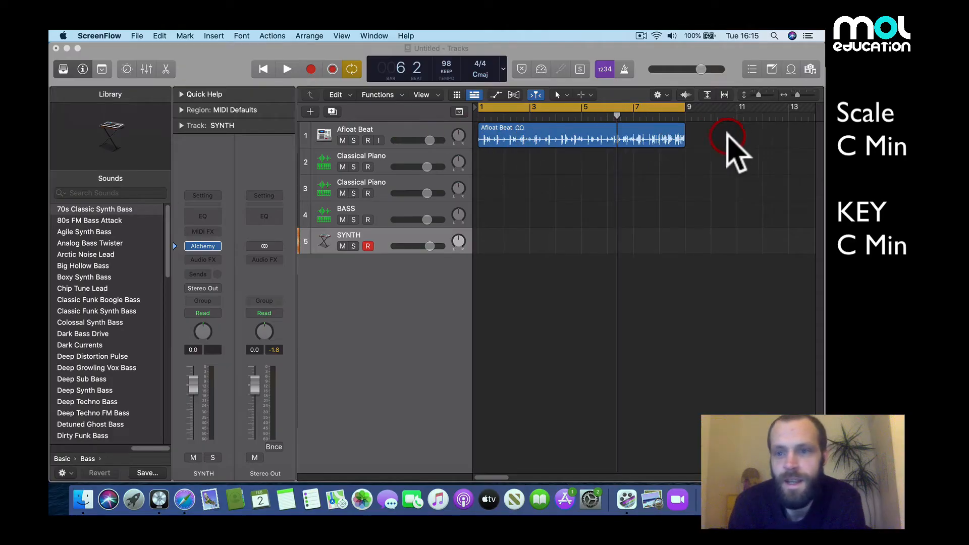
{"action": "left_click", "coordinate": [478, 115]}
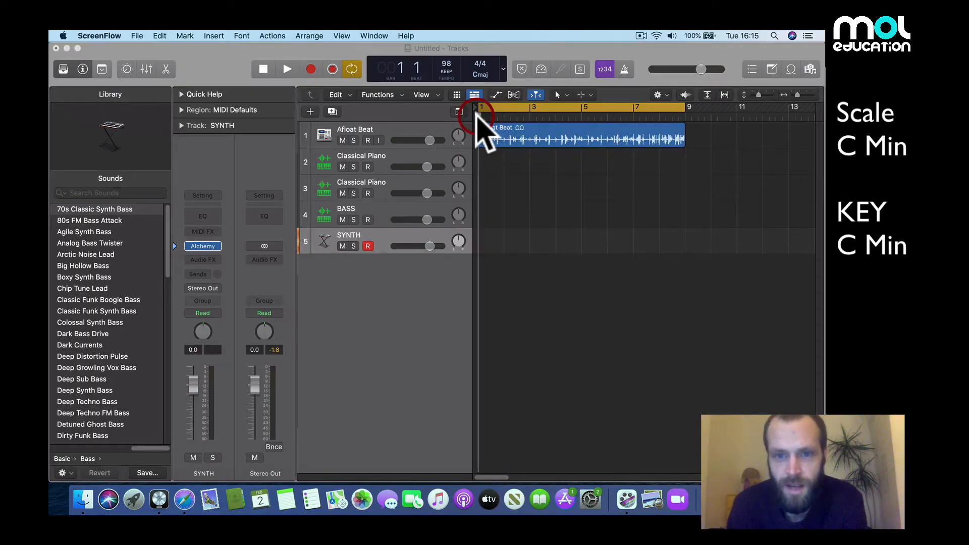
{"action": "left_click", "coordinate": [478, 116]}
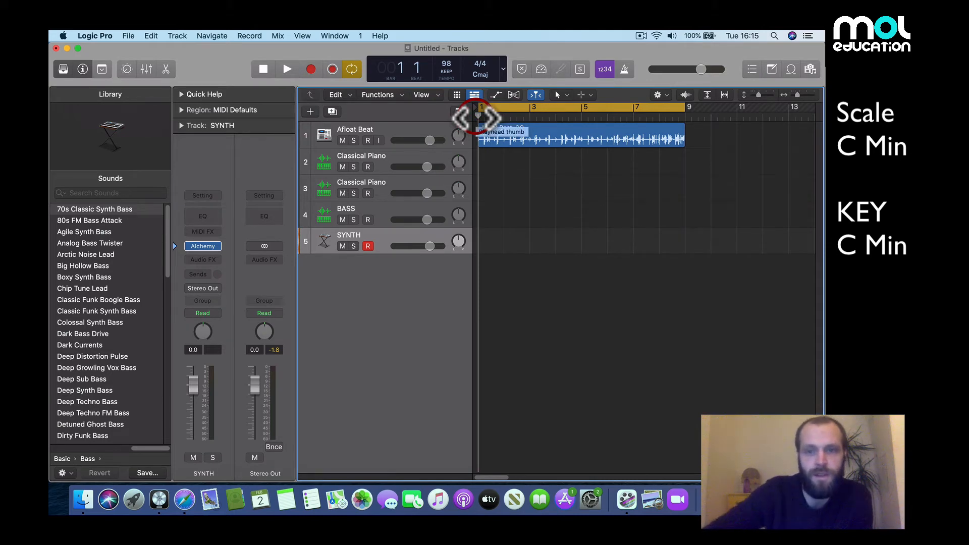
{"action": "key", "text": "space"}
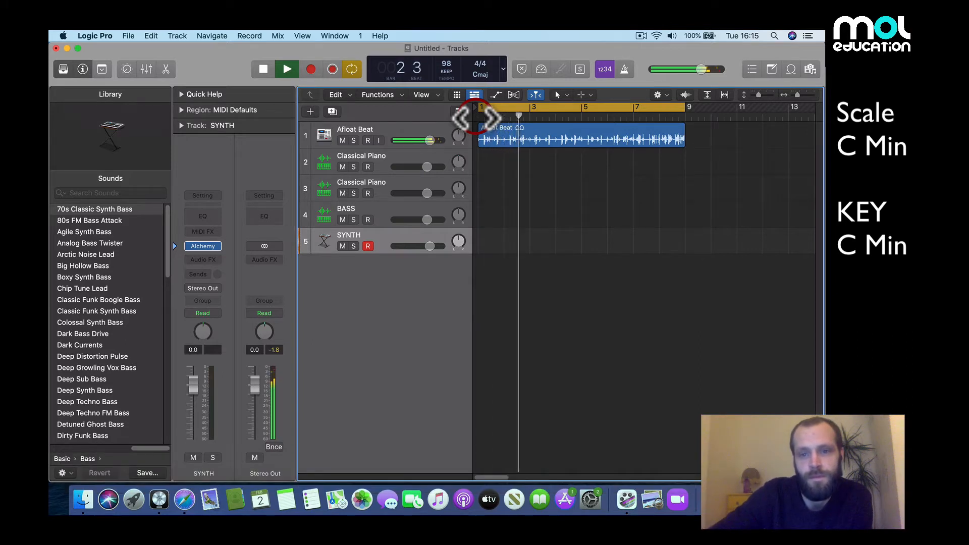
{"action": "key", "text": "space"}
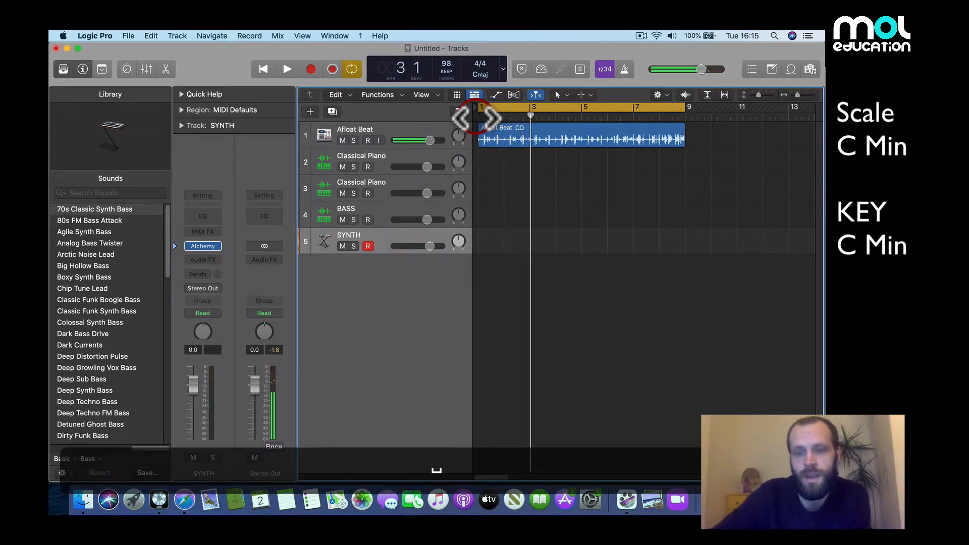
{"action": "key", "text": "Return"}
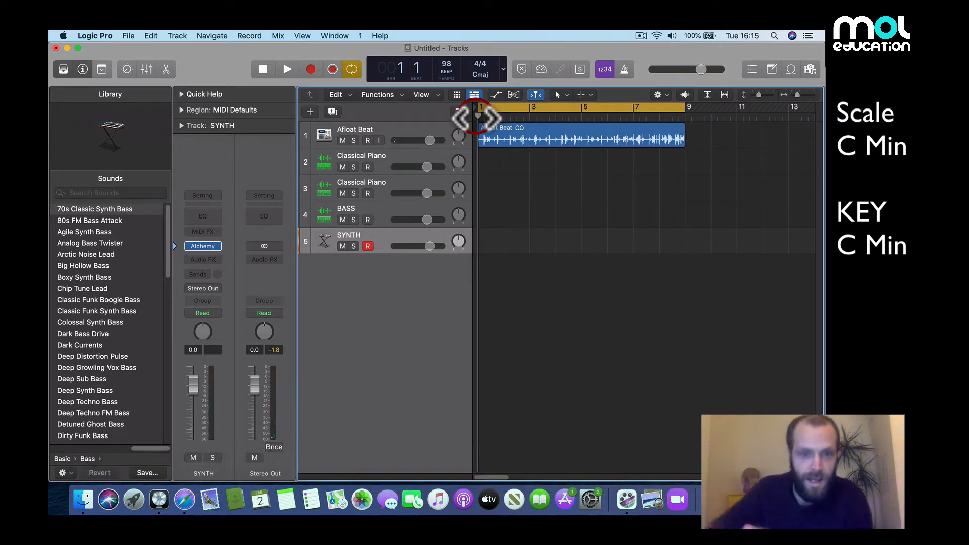
Record a C minor chord followed by an F minor chord over bars 1 to 4 on the first Classical Piano track.
{"action": "left_click", "coordinate": [393, 155]}
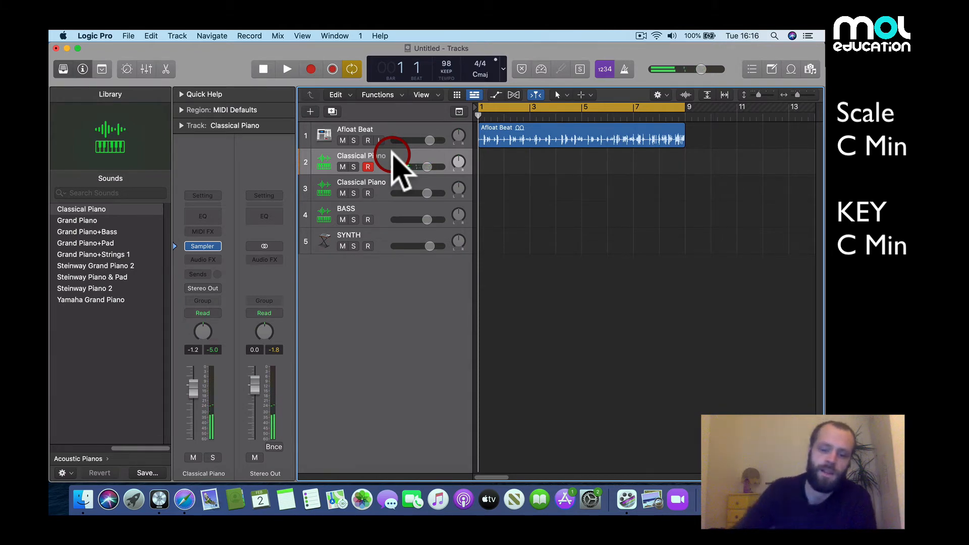
{"action": "left_click", "coordinate": [310, 68]}
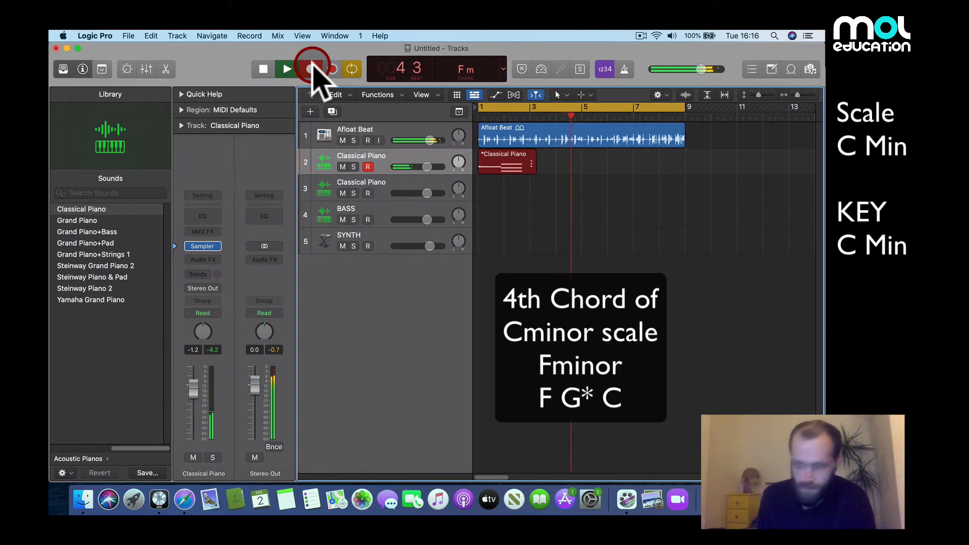
{"action": "key", "text": "space"}
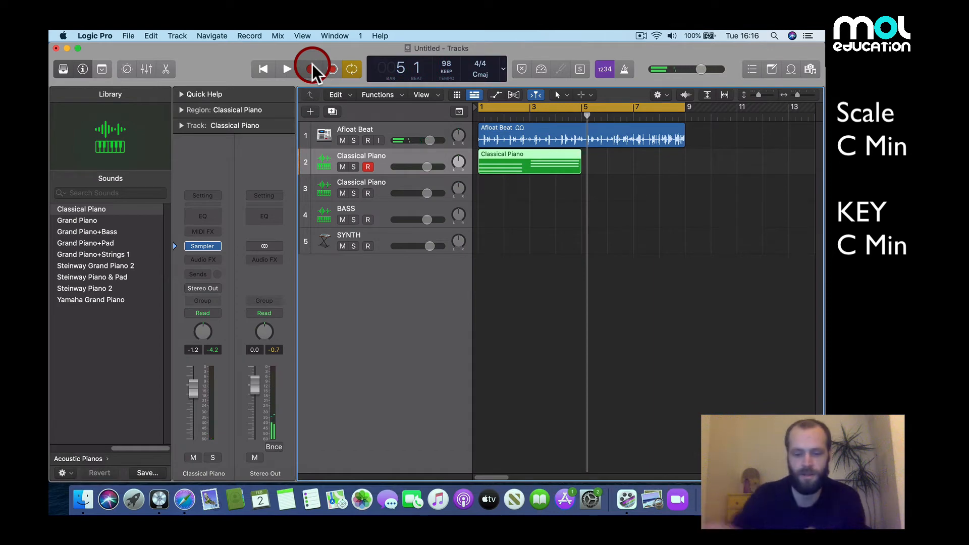
Open the recorded piano region in the Piano Roll and quantize the three C minor chord notes to 1/16 Note.
{"action": "double_click", "coordinate": [507, 155]}
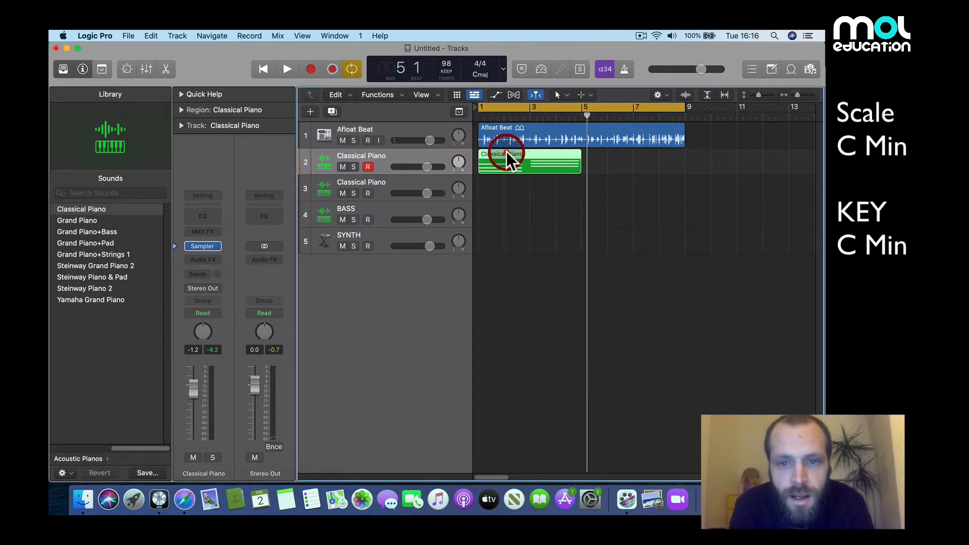
{"action": "left_click_drag", "start_coordinate": [495, 364], "coordinate": [455, 467]}
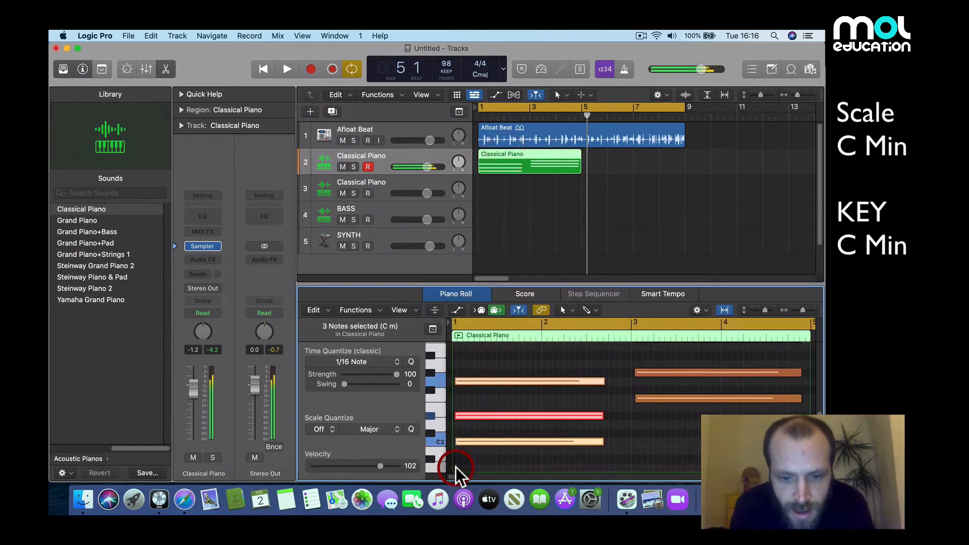
{"action": "left_click", "coordinate": [464, 435]}
{"action": "left_click", "coordinate": [411, 362]}
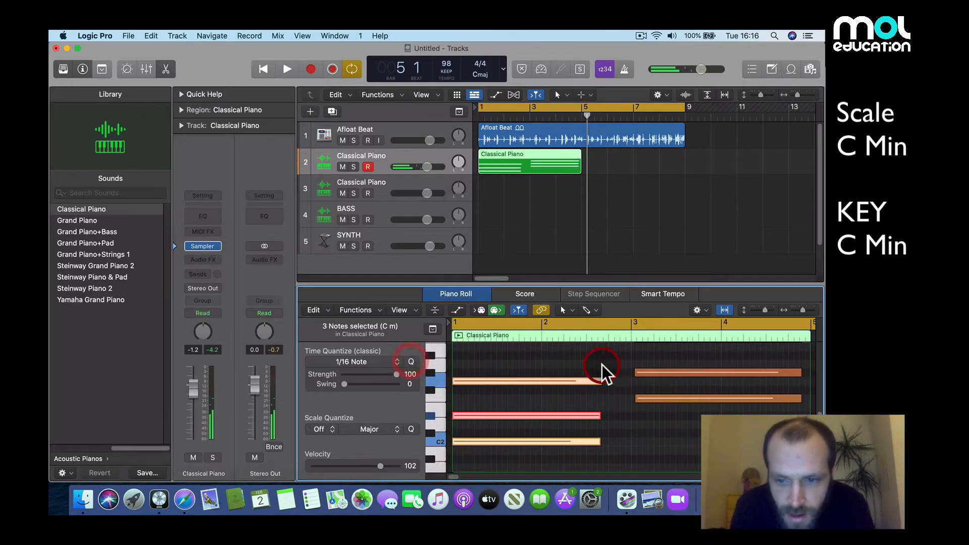
Quantize the three F minor chord notes to 1/16 Note and move them to start exactly at bar 3.
{"action": "scroll", "coordinate": [653, 353], "scroll_direction": "up", "scroll_amount": 2}
{"action": "left_click_drag", "start_coordinate": [653, 353], "coordinate": [636, 427]}
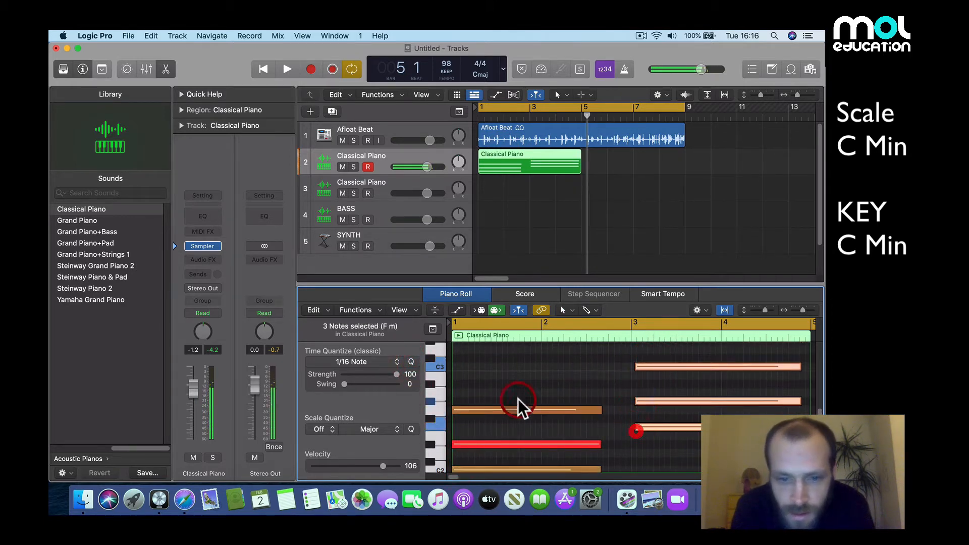
{"action": "left_click", "coordinate": [412, 362]}
{"action": "left_click", "coordinate": [651, 400]}
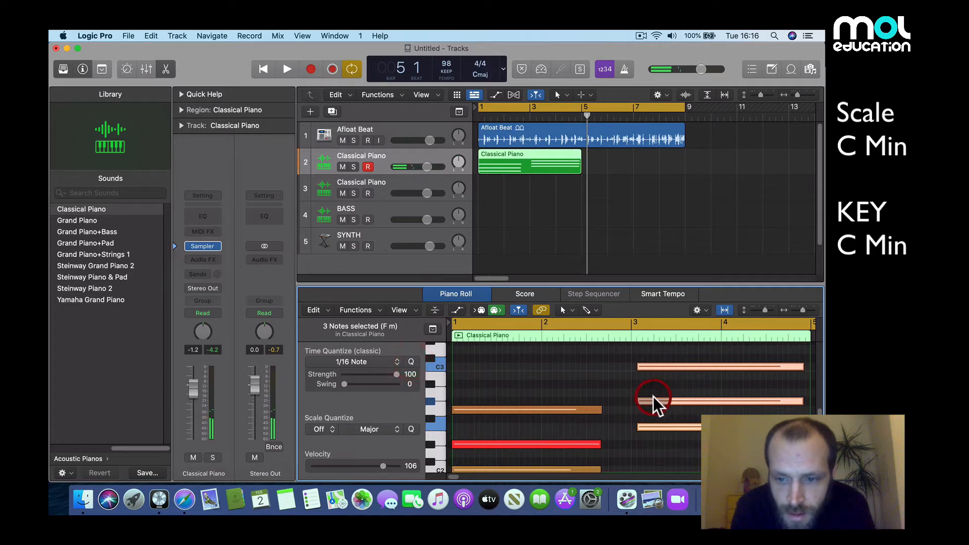
{"action": "left_click_drag", "start_coordinate": [650, 399], "coordinate": [644, 398]}
{"action": "left_click", "coordinate": [617, 386]}
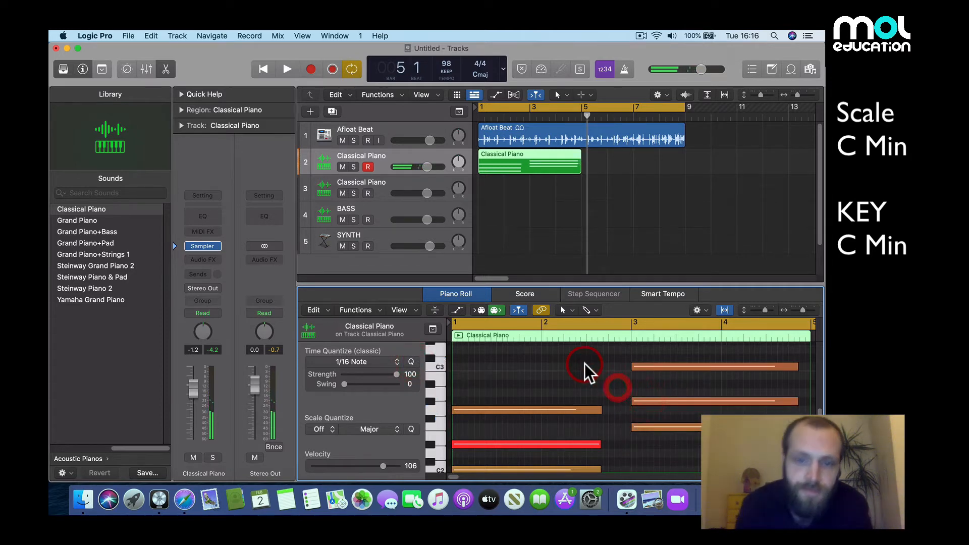
Loop the Classical Piano region so it extends to bar 9, matching the length of the Afloat Beat region.
{"action": "left_click", "coordinate": [506, 157]}
{"action": "left_click", "coordinate": [556, 132]}
{"action": "left_click_drag", "start_coordinate": [585, 154], "coordinate": [680, 161]}
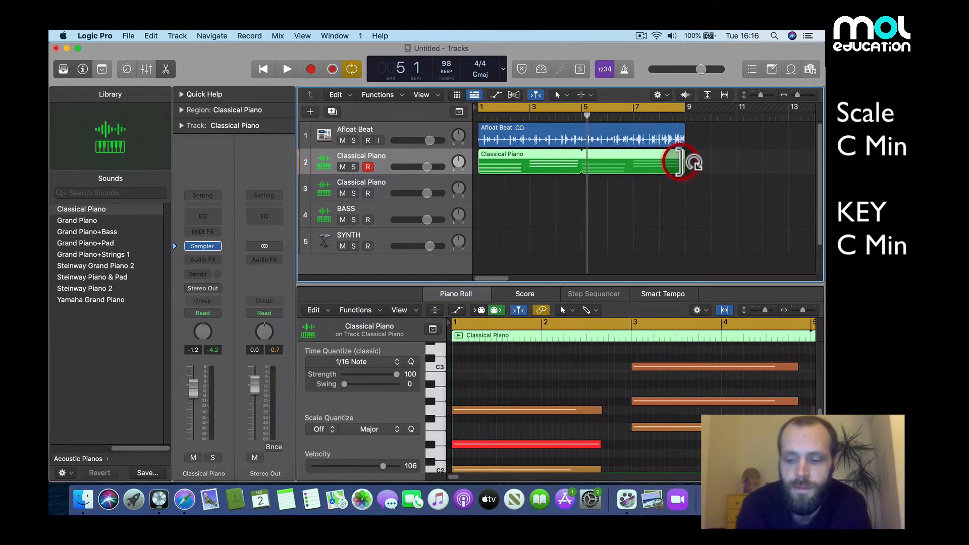
Play the piano with the beat from bar 1, lower the first Classical Piano track's volume to -4.2 dB, and return to the start.
{"action": "key", "text": "Return"}
{"action": "key", "text": "space"}
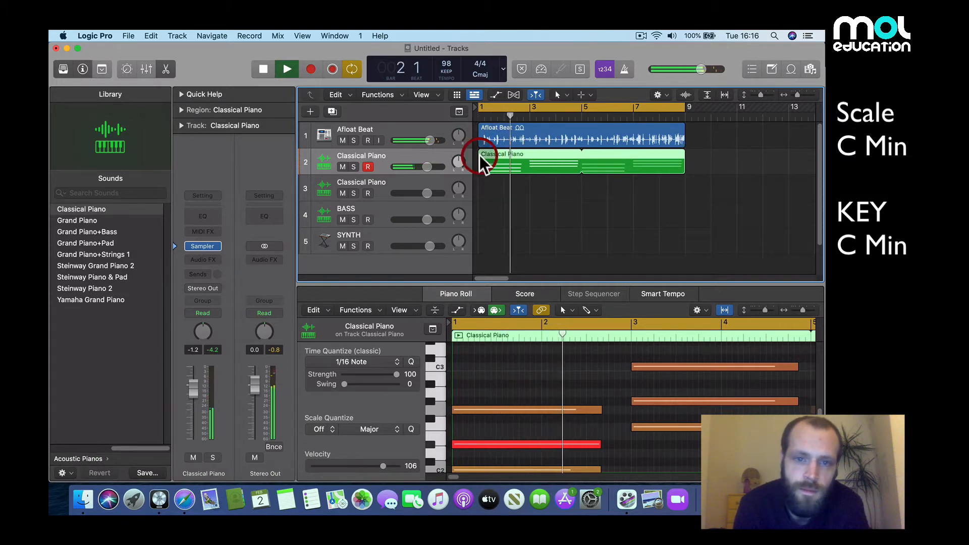
{"action": "left_click_drag", "start_coordinate": [427, 167], "coordinate": [414, 167]}
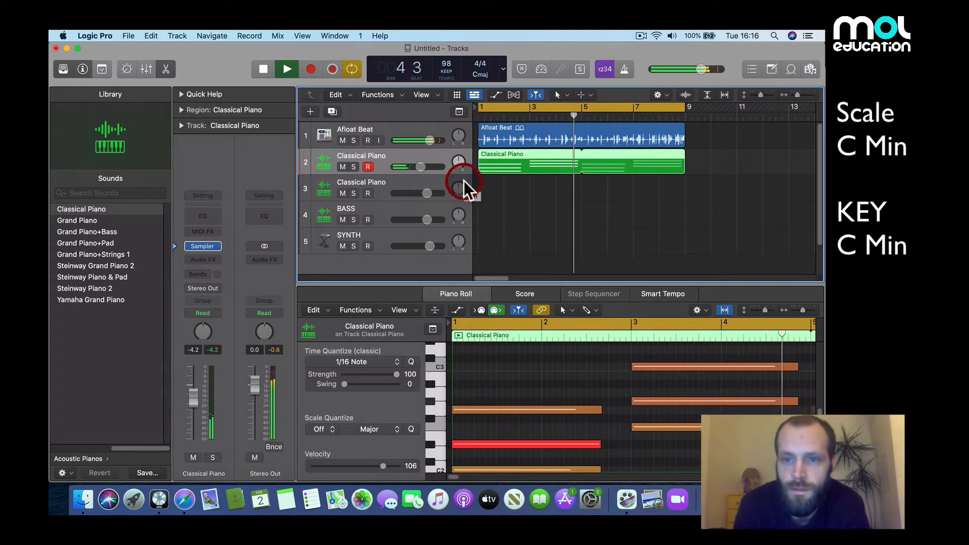
{"action": "key", "text": "space"}
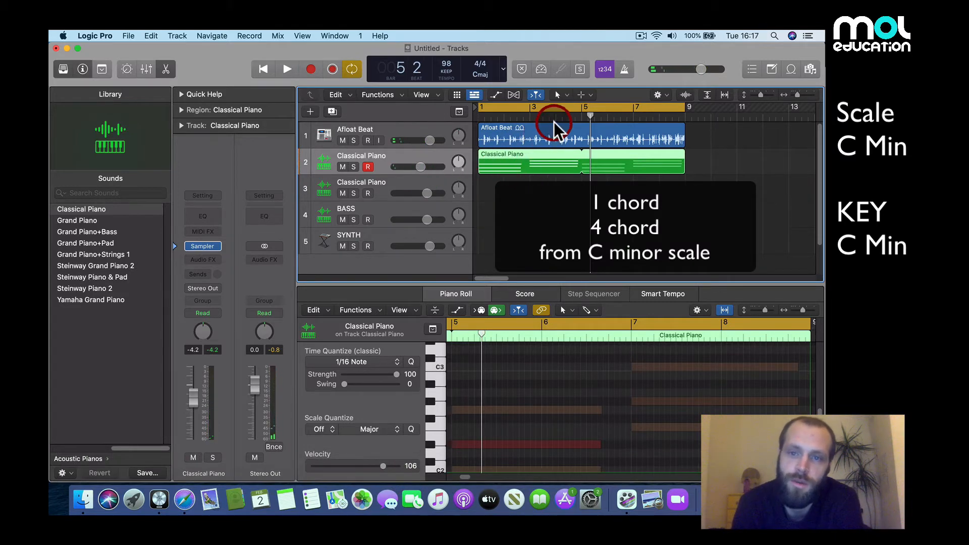
{"action": "left_click_drag", "start_coordinate": [504, 118], "coordinate": [478, 118]}
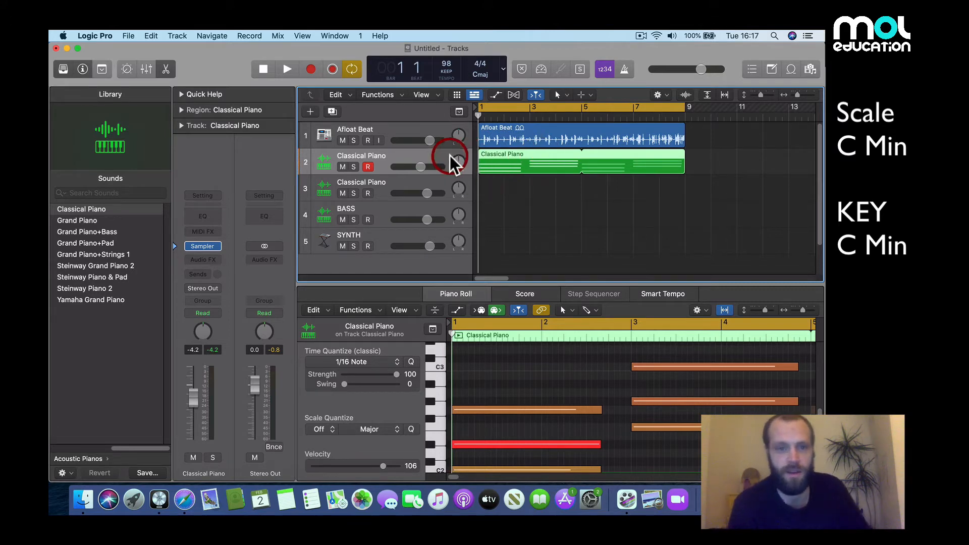
Record a four-bar bass line on the BASS track from bar 1.
{"action": "left_click", "coordinate": [375, 207]}
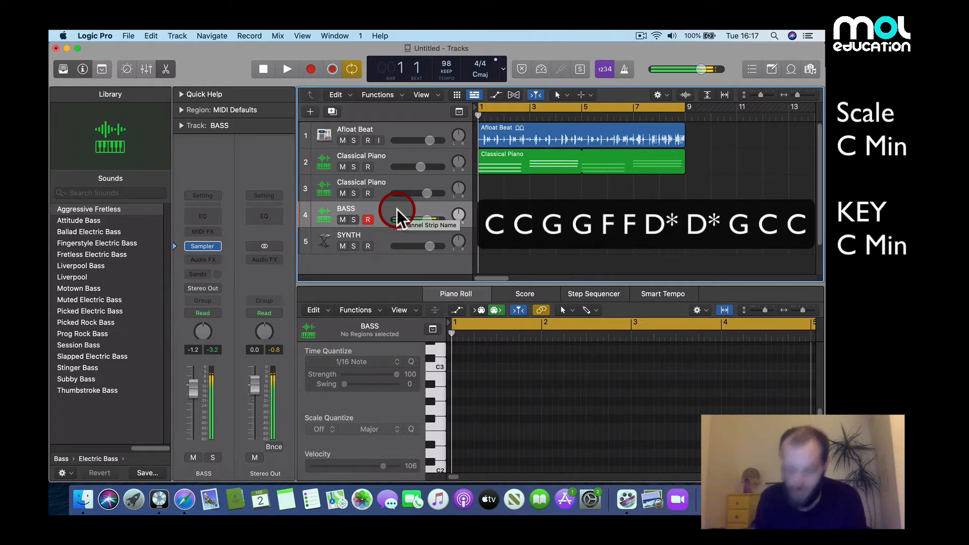
{"action": "left_click", "coordinate": [309, 69]}
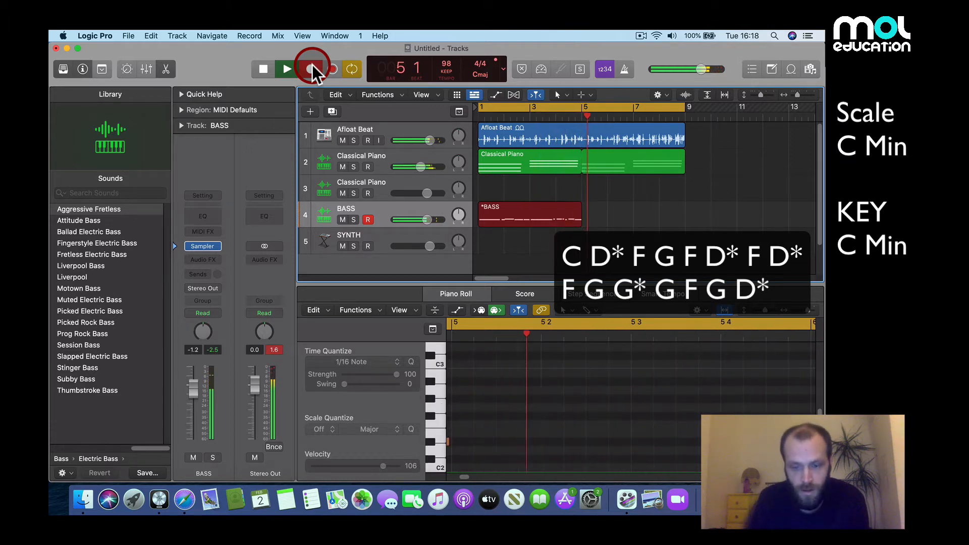
{"action": "key", "text": "space"}
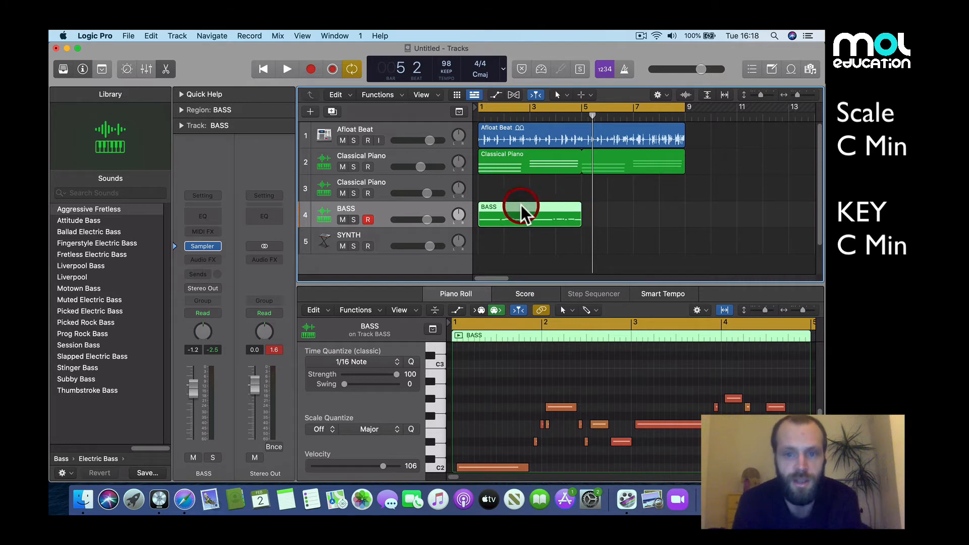
Copy the four-bar BASS region to bar 5 and play the arrangement from the start.
{"action": "left_click_drag", "start_coordinate": [528, 205], "coordinate": [629, 214]}
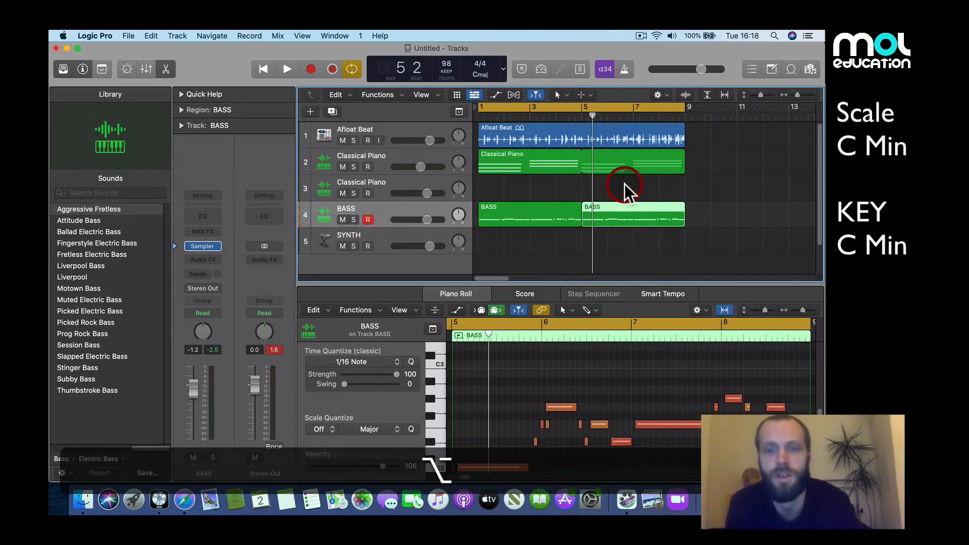
{"action": "key", "text": "Return"}
{"action": "key", "text": "space"}
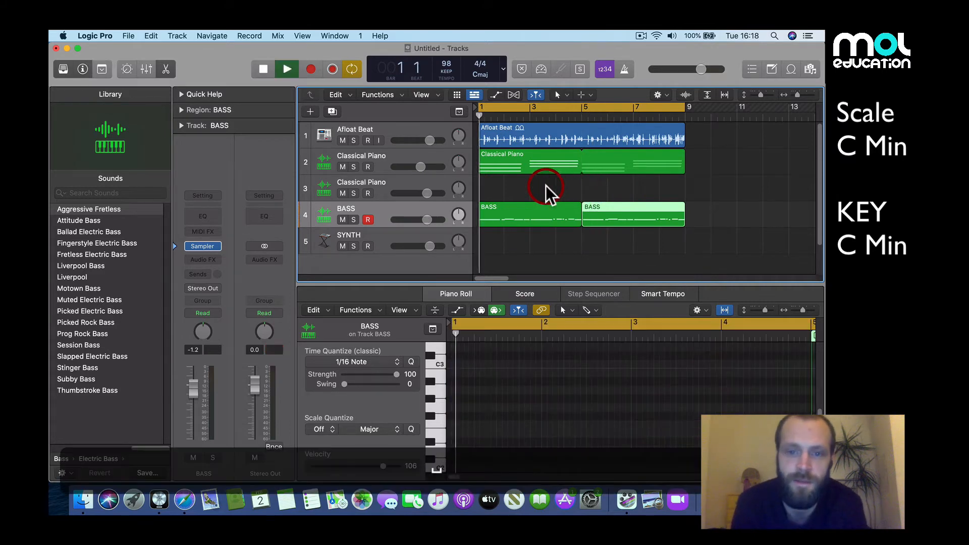
Move the first bass note to the start of bar 1, replace the copy at bar 5 with the corrected BASS region, and stop playback.
{"action": "left_click", "coordinate": [569, 205]}
{"action": "left_click", "coordinate": [632, 356]}
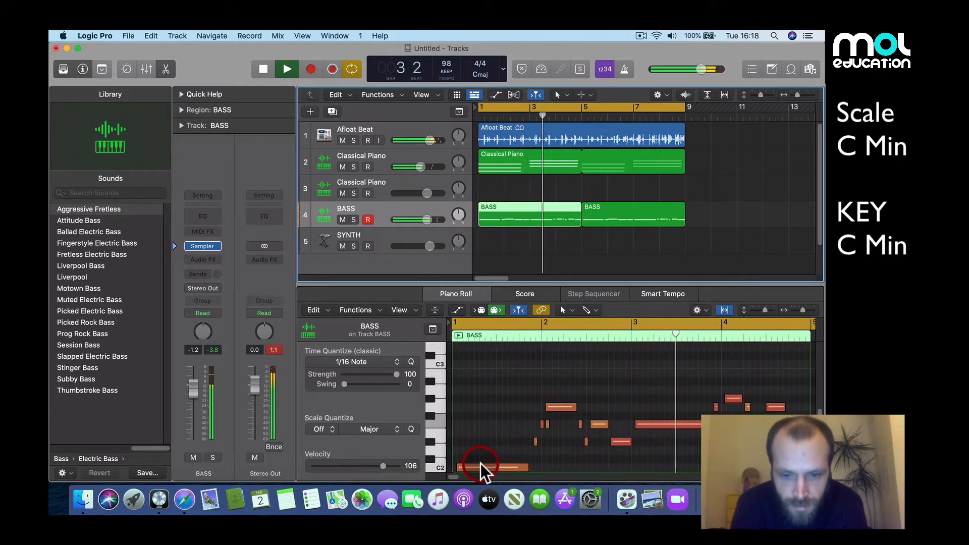
{"action": "left_click_drag", "start_coordinate": [480, 464], "coordinate": [474, 464]}
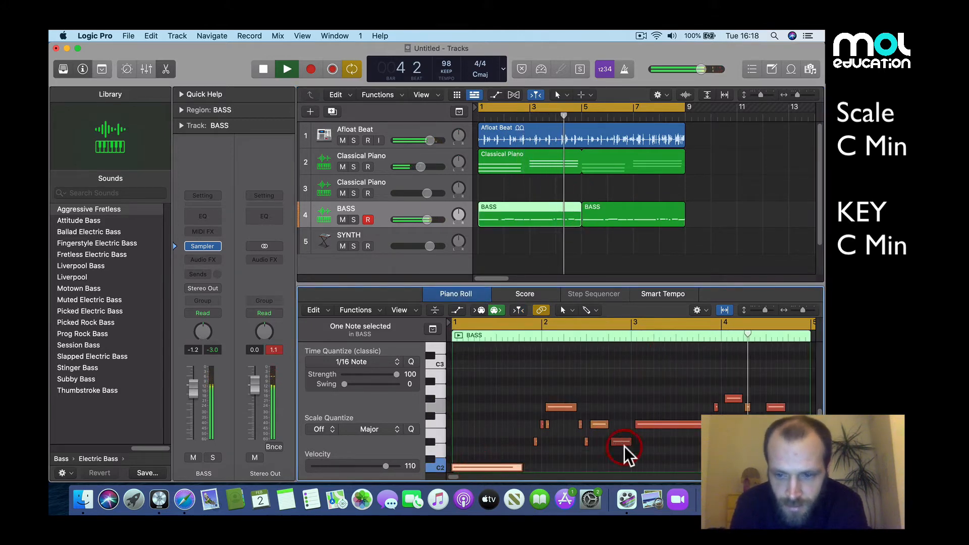
{"action": "key", "text": "super+Left"}
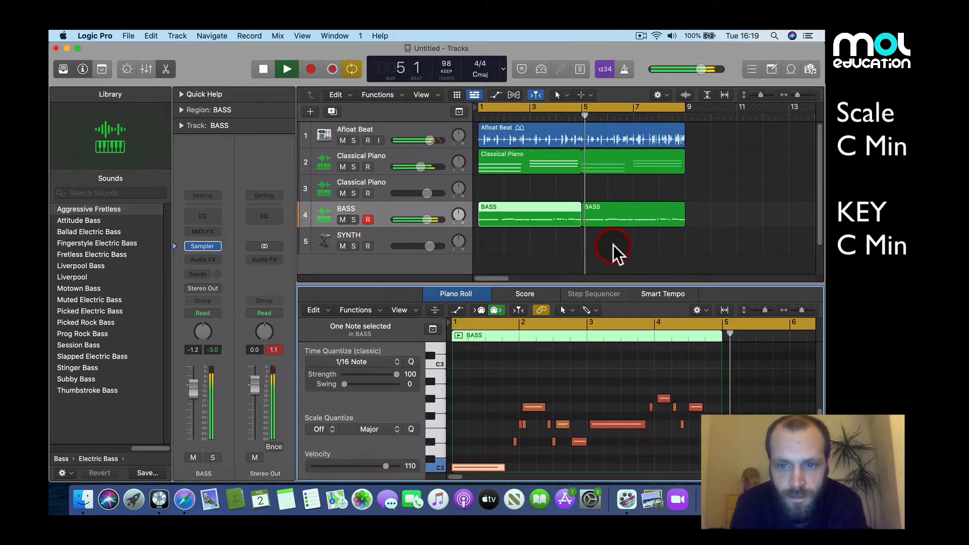
{"action": "left_click_drag", "start_coordinate": [543, 204], "coordinate": [642, 210], "text": "alt"}
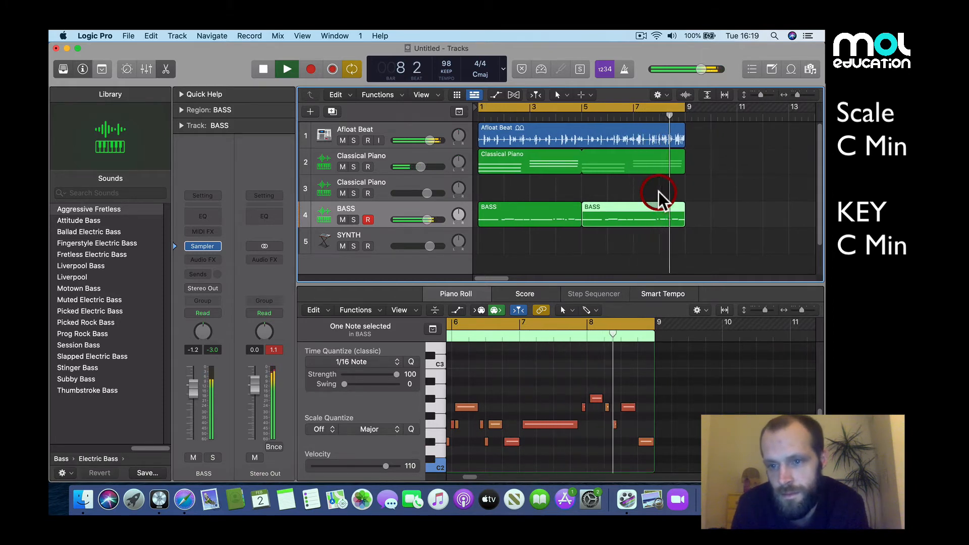
{"action": "key", "text": "space"}
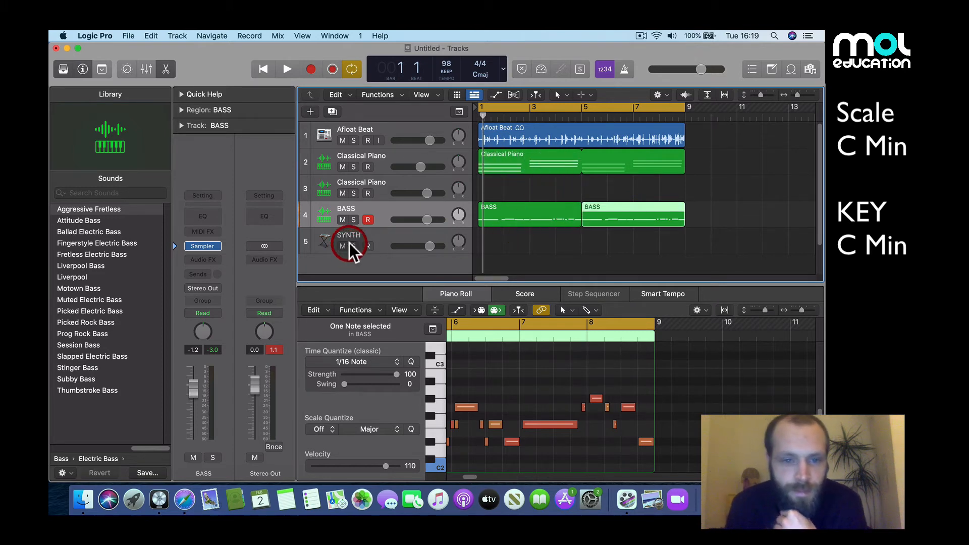
Rehearse a melody against the arrangement on the second Classical Piano track and record it from bar 1.
{"action": "left_click", "coordinate": [381, 180]}
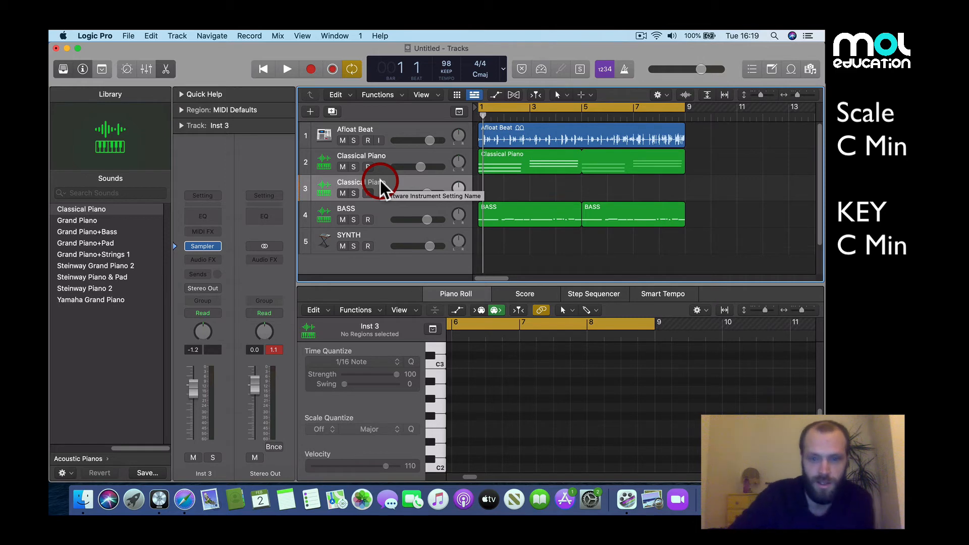
{"action": "key", "text": "space"}
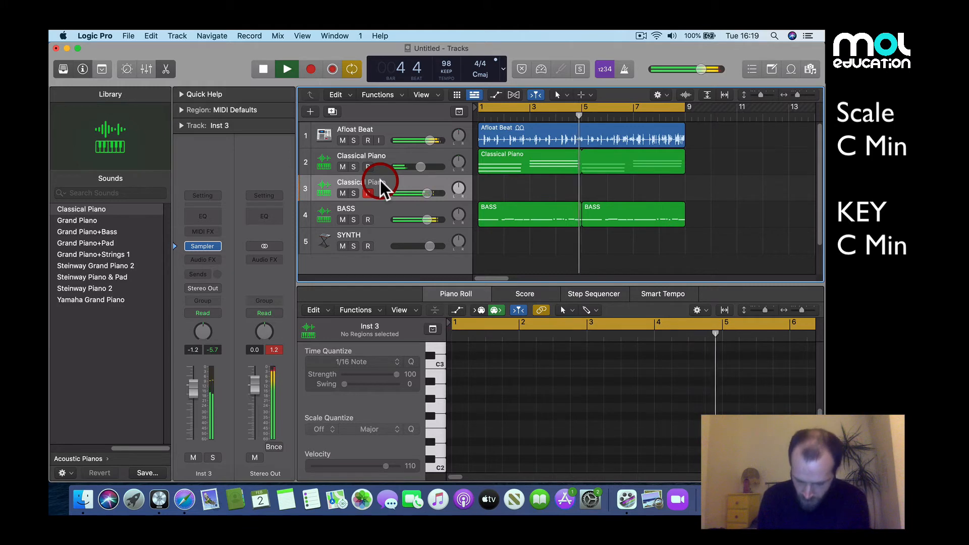
{"action": "key", "text": "space"}
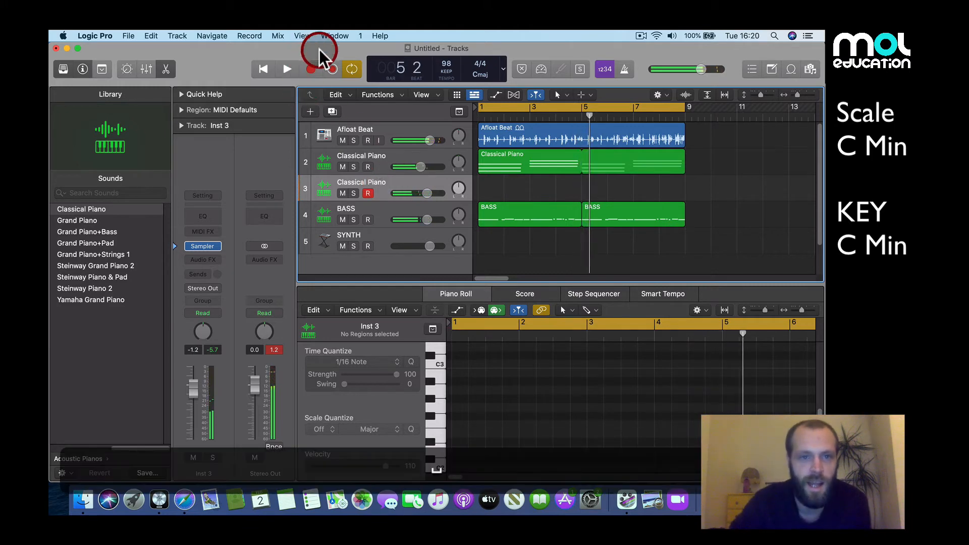
{"action": "left_click", "coordinate": [311, 67]}
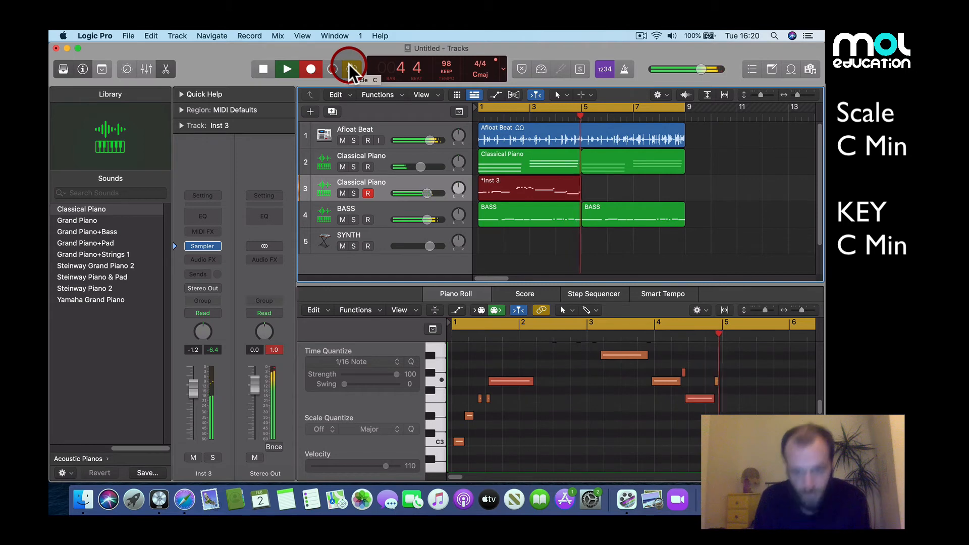
{"action": "key", "text": "space"}
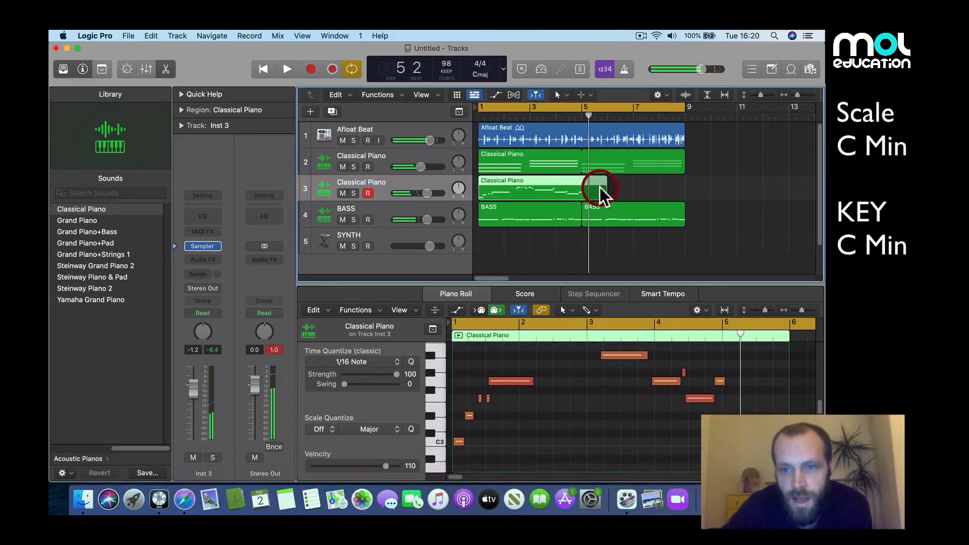
Trim the recorded piano melody region to end at bar 5 and loop it up to bar 9.
{"action": "left_click_drag", "start_coordinate": [601, 193], "coordinate": [581, 194]}
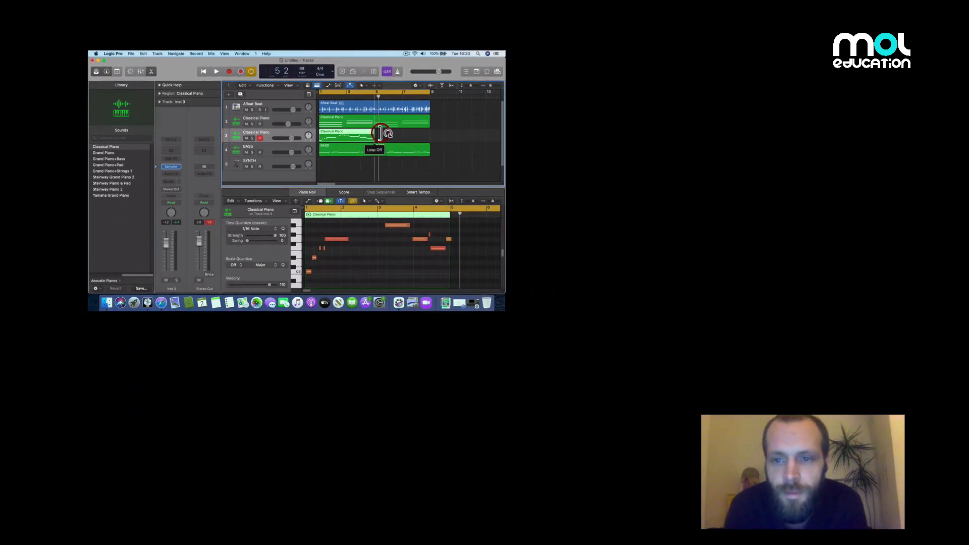
{"action": "left_click_drag", "start_coordinate": [380, 133], "coordinate": [428, 133]}
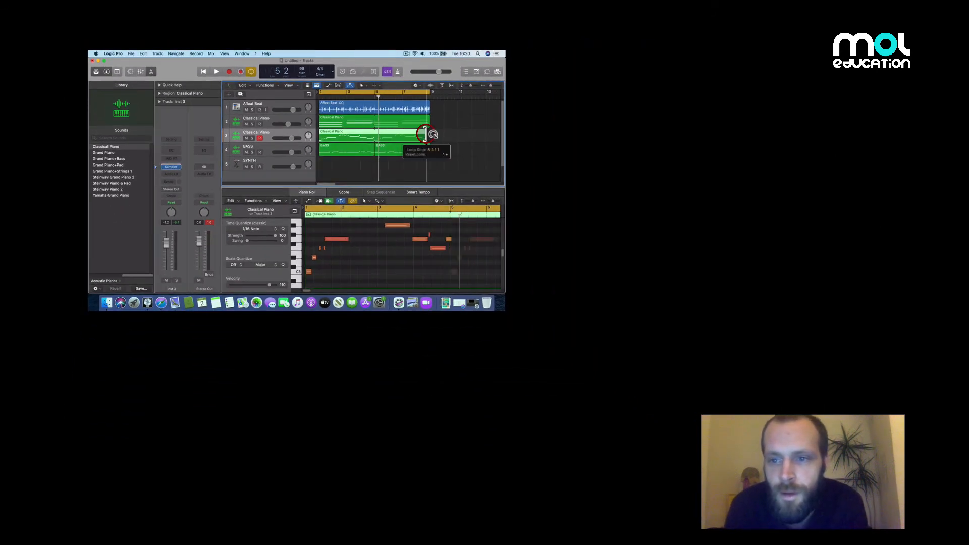
Examine the notes of the BASS, lead piano melody and piano chord regions one after another.
{"action": "left_click", "coordinate": [342, 148]}
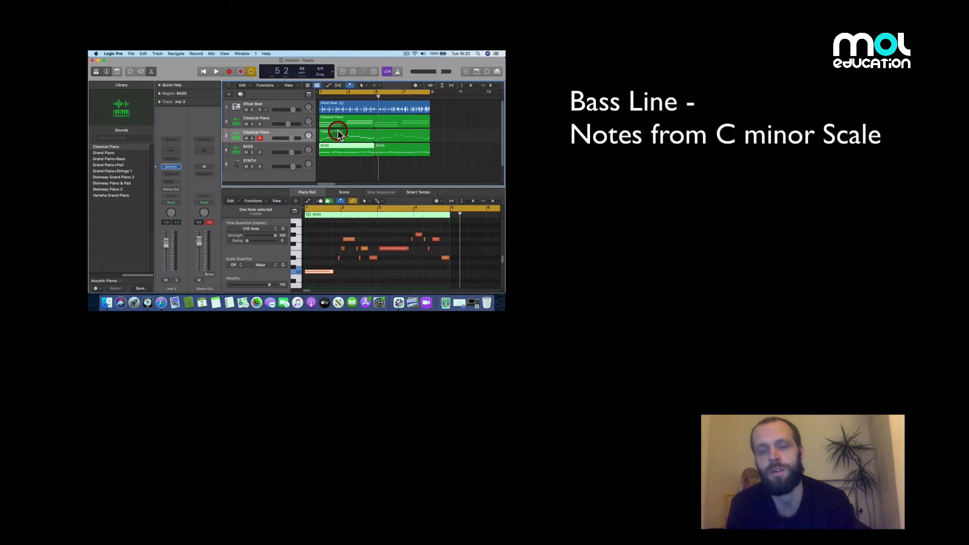
{"action": "left_click", "coordinate": [345, 135]}
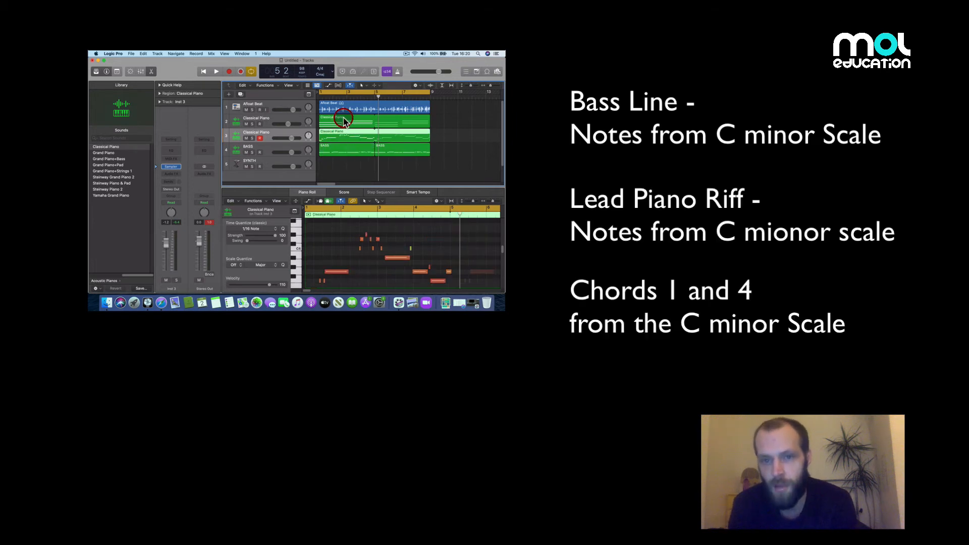
{"action": "left_click", "coordinate": [344, 119]}
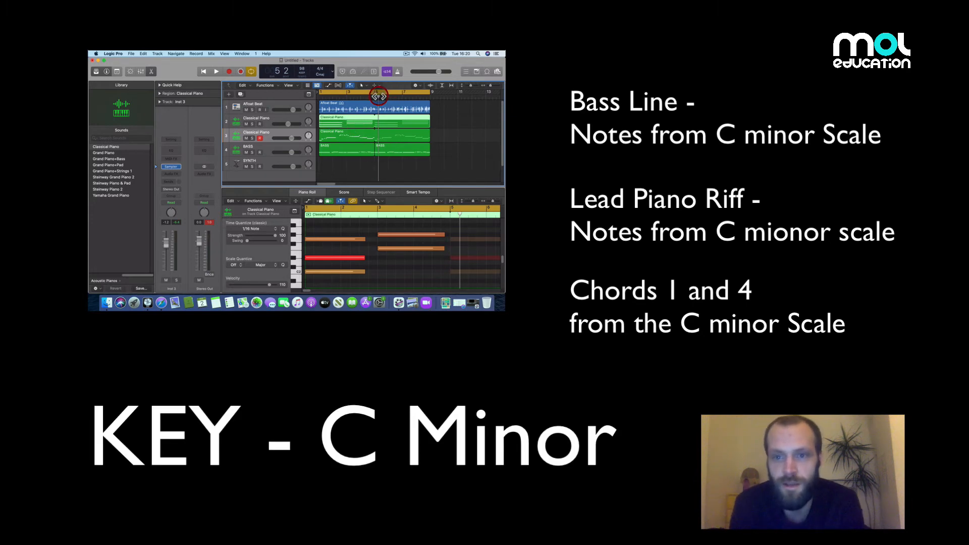
Return the playhead to bar 1 and raise the SYNTH track's volume to +1.1 dB.
{"action": "left_click_drag", "start_coordinate": [378, 96], "coordinate": [318, 94]}
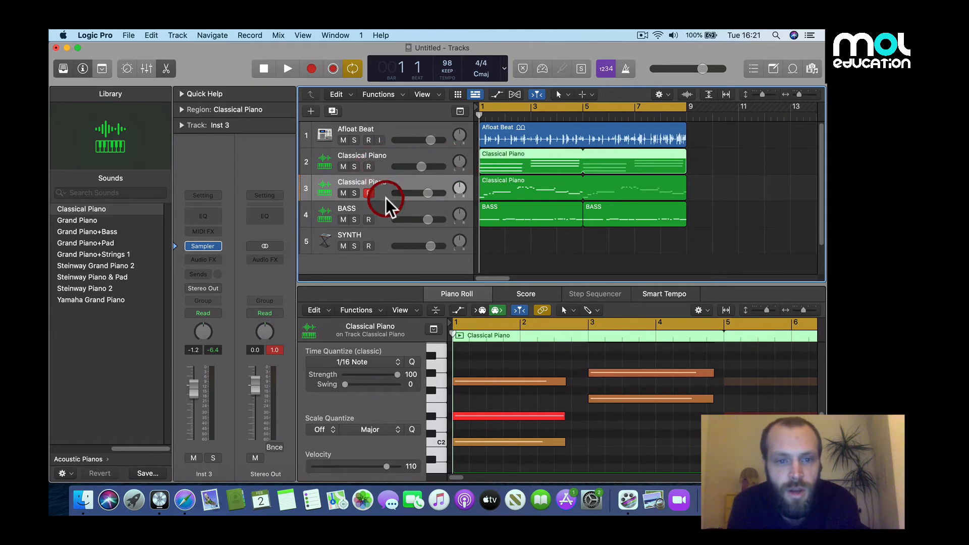
{"action": "left_click", "coordinate": [388, 234]}
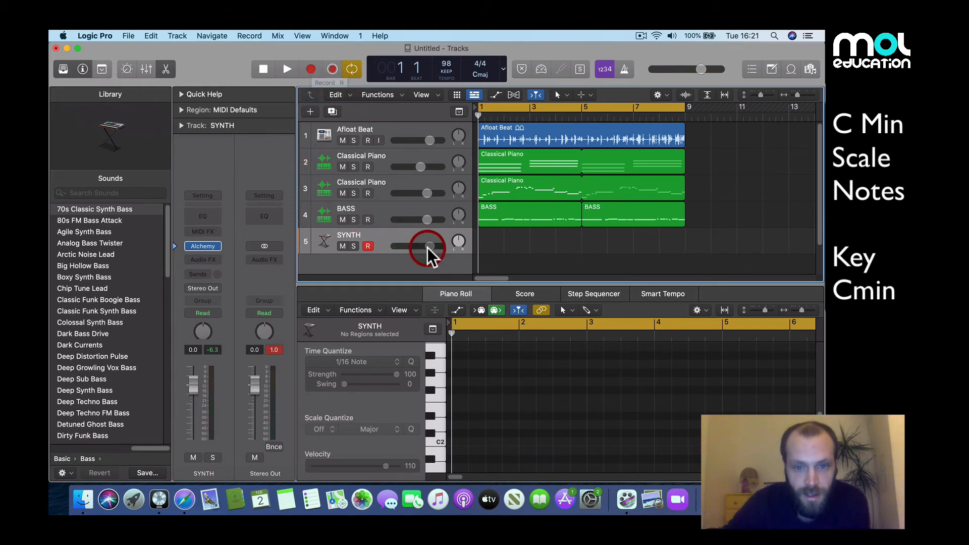
{"action": "left_click_drag", "start_coordinate": [430, 246], "coordinate": [434, 246]}
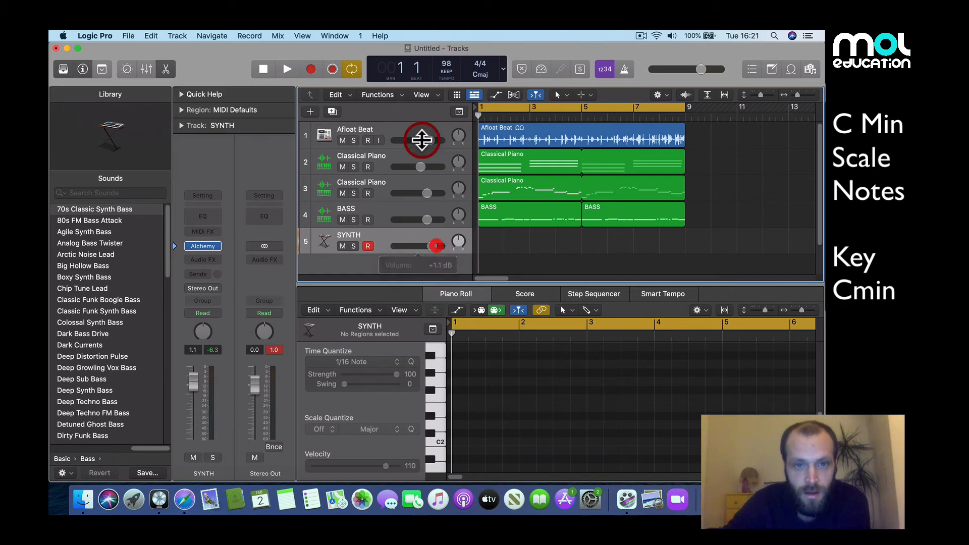
Record a four-bar part on the SYNTH track from bar 1 and loop it up to bar 9.
{"action": "left_click", "coordinate": [312, 67]}
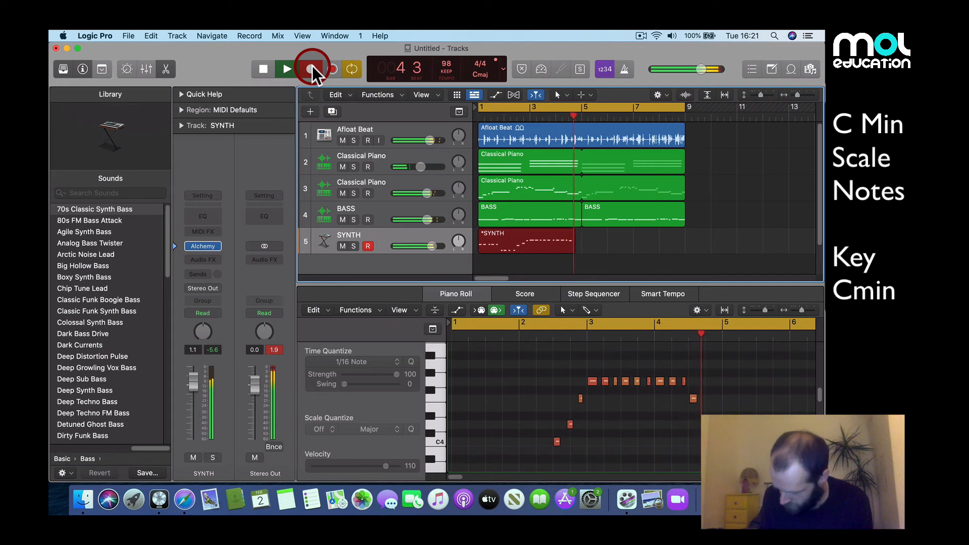
{"action": "key", "text": "space"}
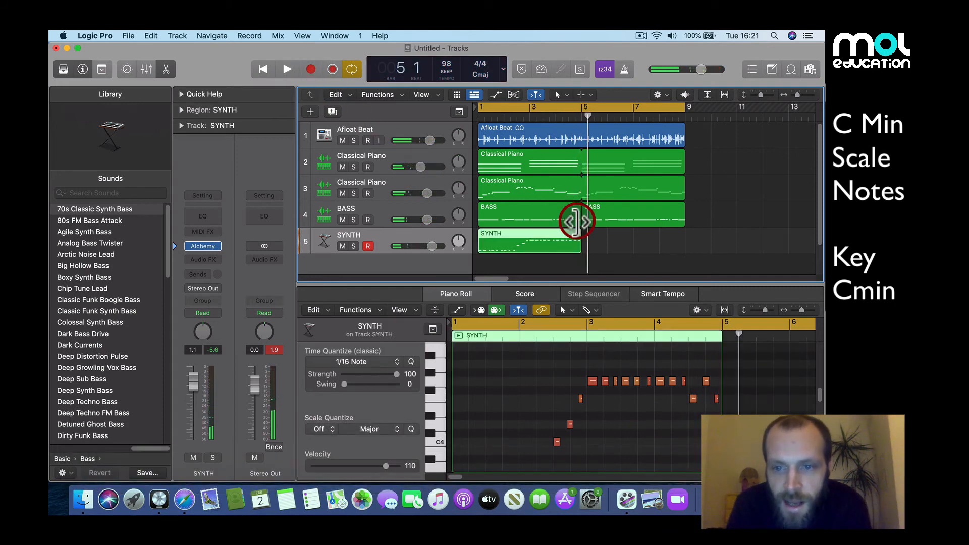
{"action": "left_click_drag", "start_coordinate": [581, 240], "coordinate": [677, 263]}
Lower the volumes of the BASS track, the second Classical Piano track to -4.2 dB, and the Afloat Beat track to -2.0 dB.
{"action": "left_click_drag", "start_coordinate": [422, 218], "coordinate": [410, 196]}
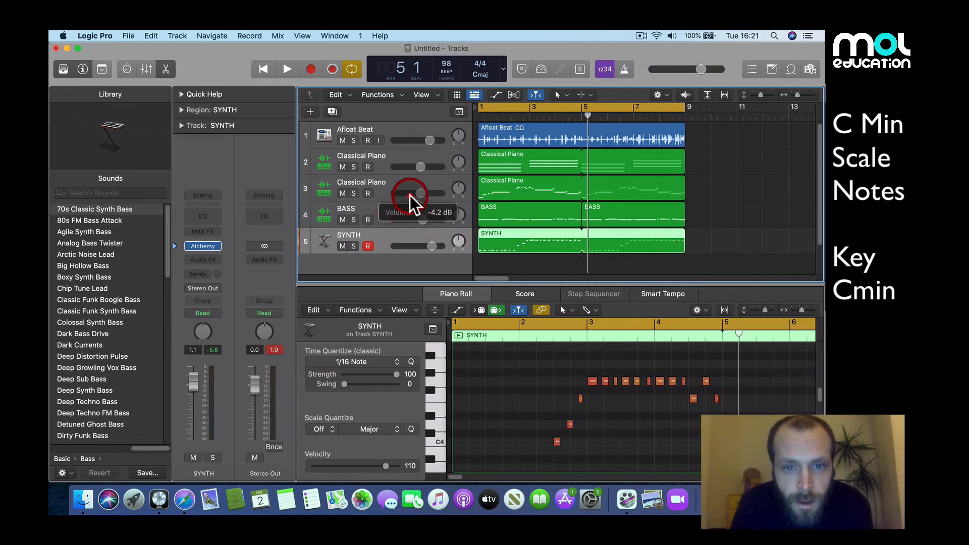
{"action": "right_click", "coordinate": [431, 141]}
{"action": "left_click", "coordinate": [425, 140]}
{"action": "left_click_drag", "start_coordinate": [428, 140], "coordinate": [422, 147]}
Play the arrangement, mute the second Classical Piano track, and restart playback from bar 1.
{"action": "key", "text": "space"}
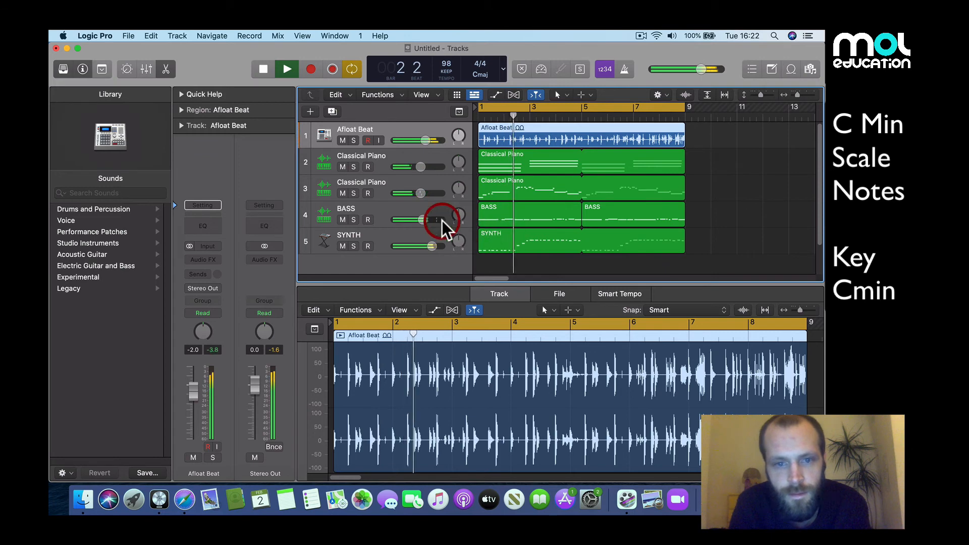
{"action": "key", "text": "space"}
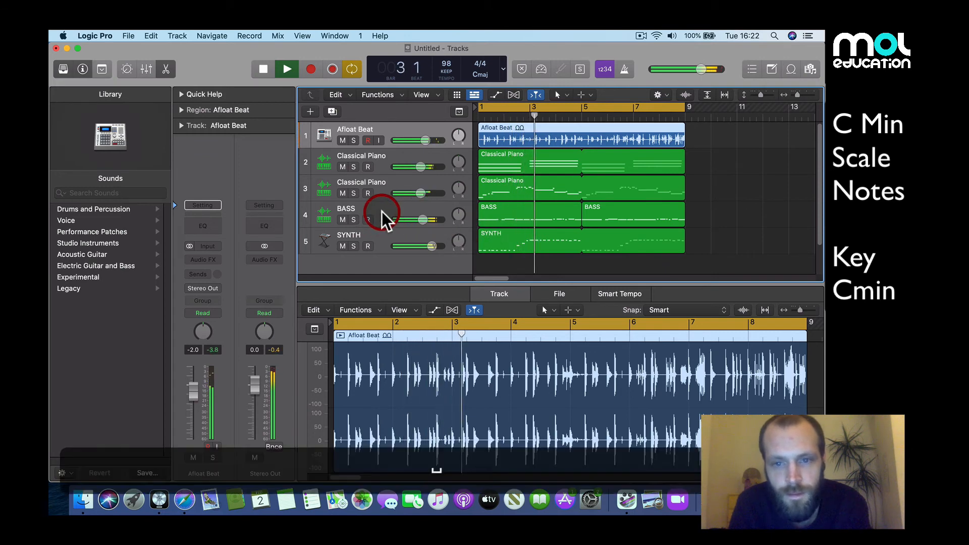
{"action": "left_click", "coordinate": [343, 194]}
{"action": "key", "text": "Return"}
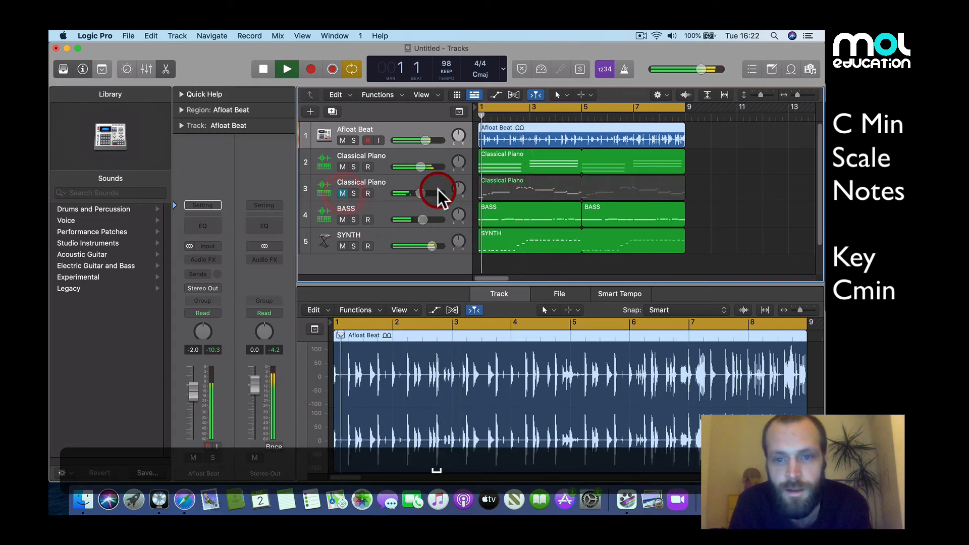
Quantize all notes in the SYNTH region to 1/16 notes and play the result.
{"action": "left_click", "coordinate": [524, 230]}
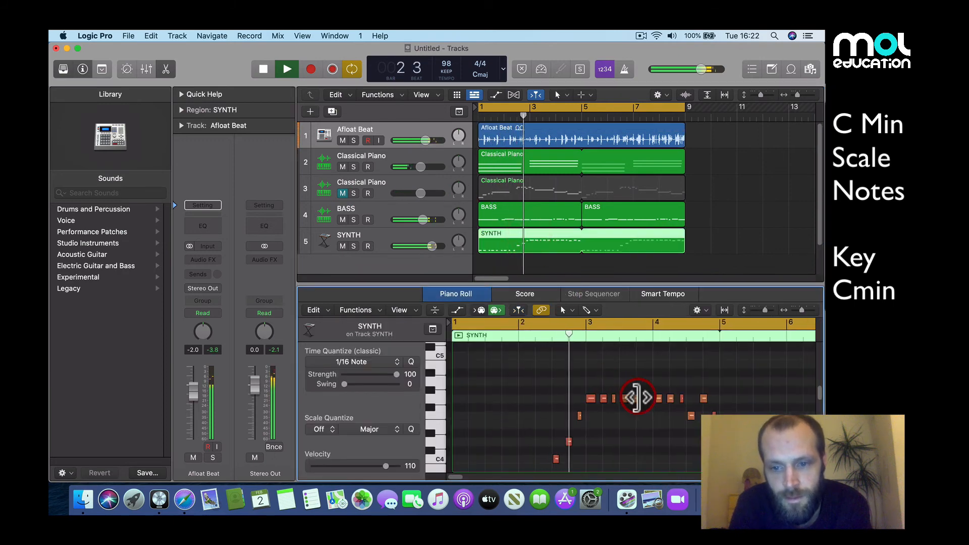
{"action": "scroll", "coordinate": [637, 397], "scroll_direction": "down", "scroll_amount": 3}
{"action": "scroll", "coordinate": [636, 395], "scroll_direction": "down", "scroll_amount": 3}
{"action": "scroll", "coordinate": [636, 395], "scroll_direction": "up", "scroll_amount": 1}
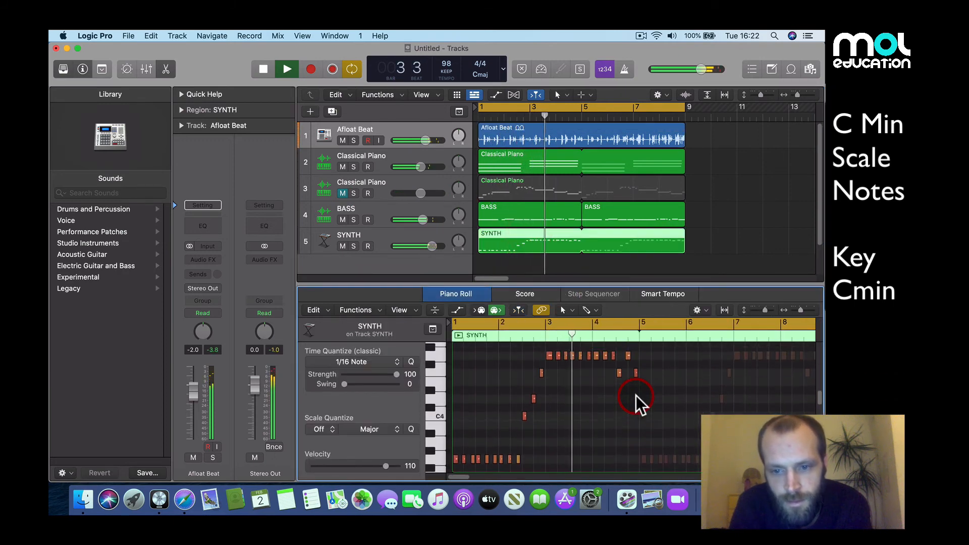
{"action": "key", "text": "super+a"}
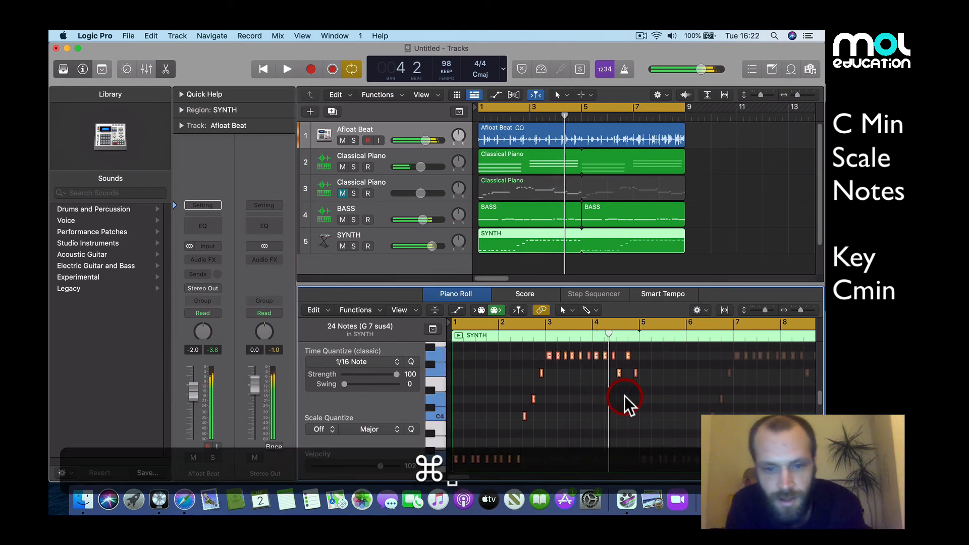
{"action": "left_click", "coordinate": [411, 362]}
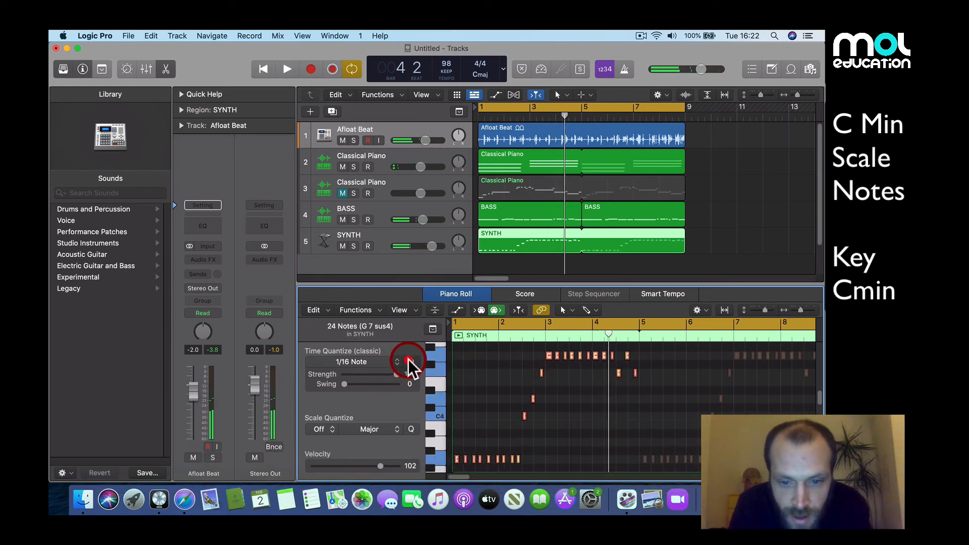
{"action": "key", "text": "space"}
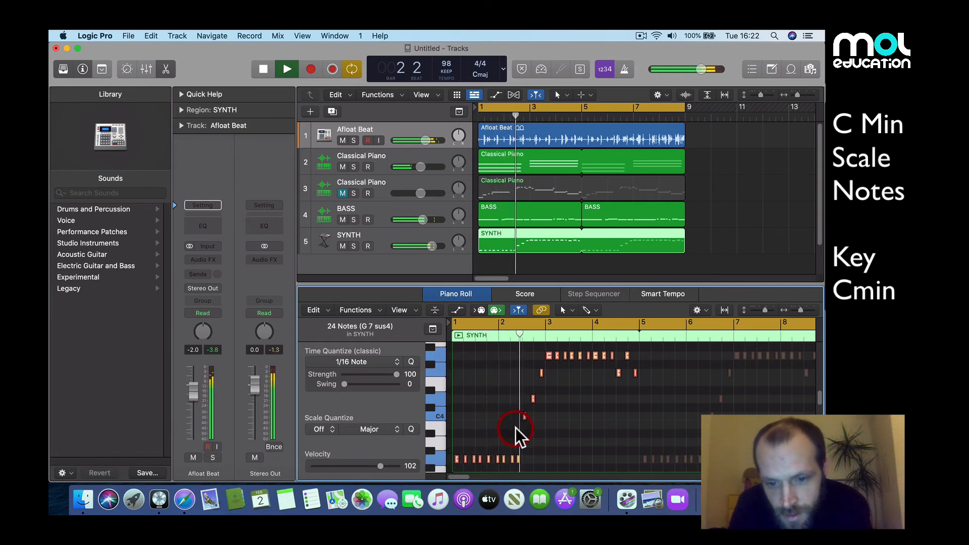
Stop playback and move the nine opening G3 notes of the SYNTH region one division earlier, to the start of bar 1.
{"action": "key", "text": "space"}
{"action": "left_click", "coordinate": [527, 451]}
{"action": "left_click", "coordinate": [454, 461]}
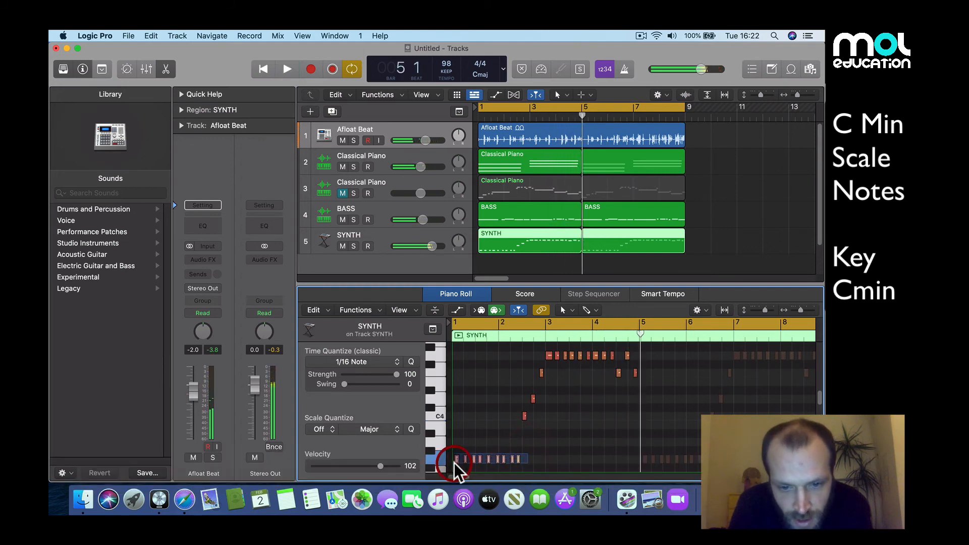
{"action": "left_click_drag", "start_coordinate": [456, 461], "coordinate": [449, 460]}
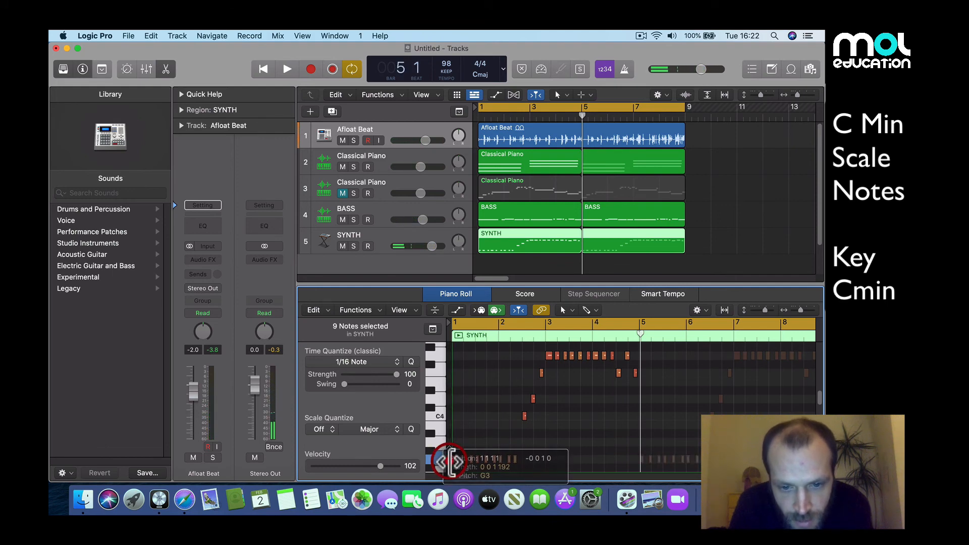
Play the corrected synth part, mute the BASS track, and play the arrangement again without it before stopping.
{"action": "key", "text": "space"}
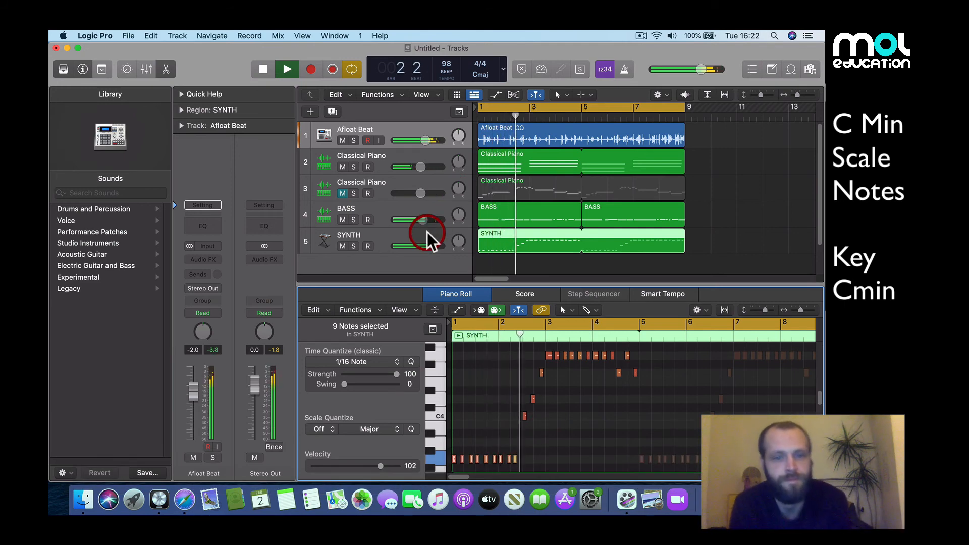
{"action": "key", "text": "space"}
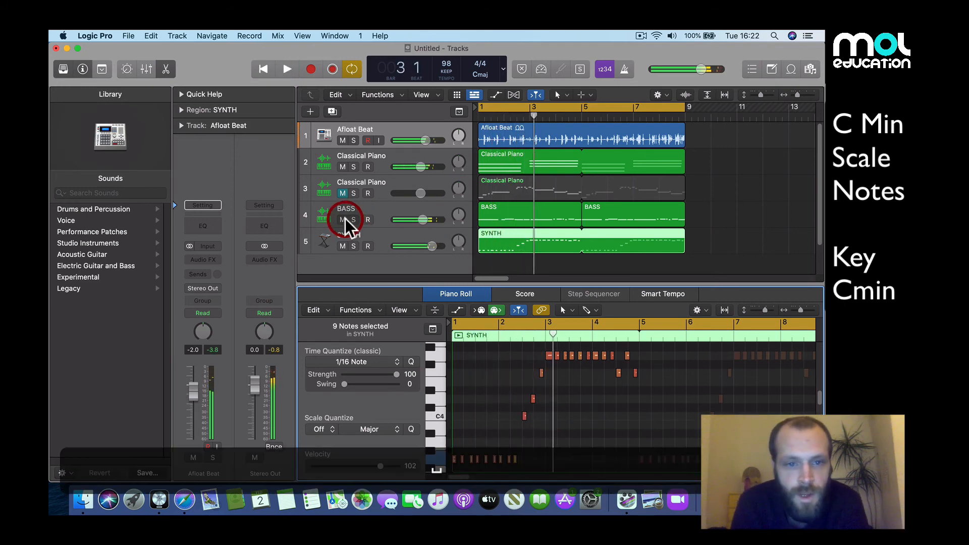
{"action": "left_click", "coordinate": [343, 220]}
{"action": "key", "text": "space"}
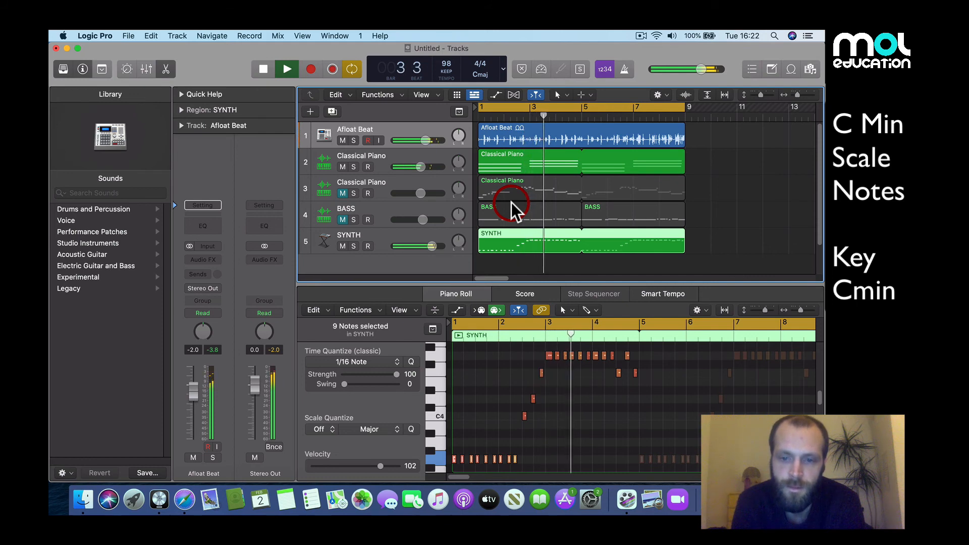
{"action": "key", "text": "space"}
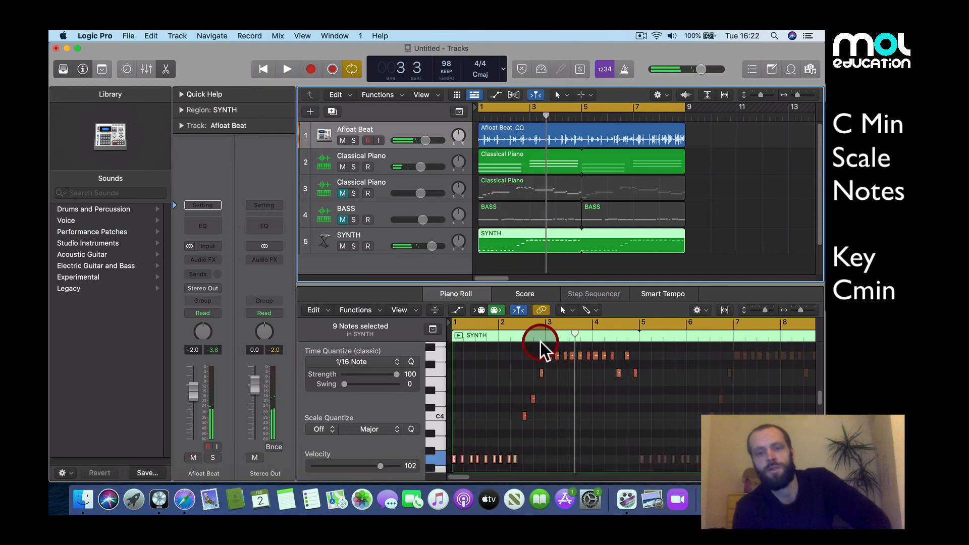